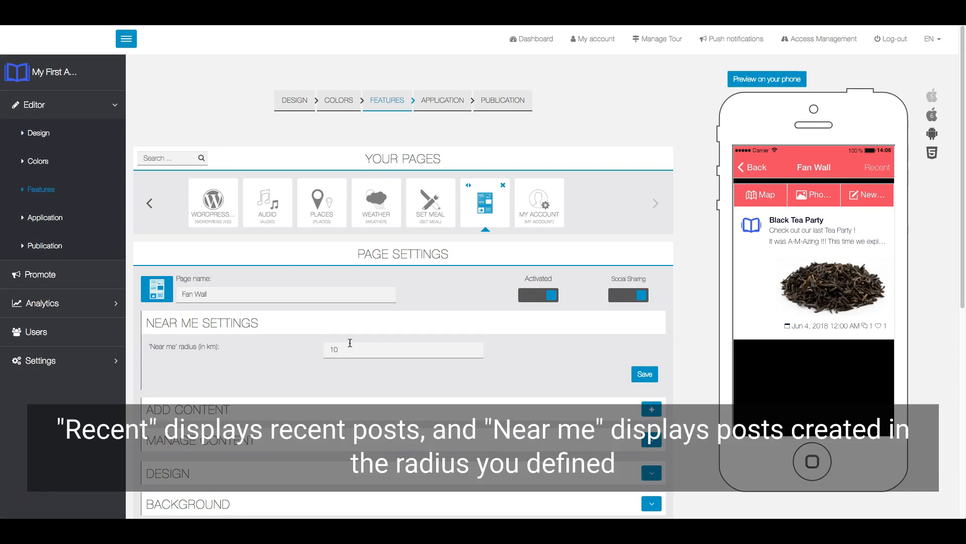
Set the Fan Wall's 'Near me' radius to 30 km and save the setting.
double_click(341, 347)
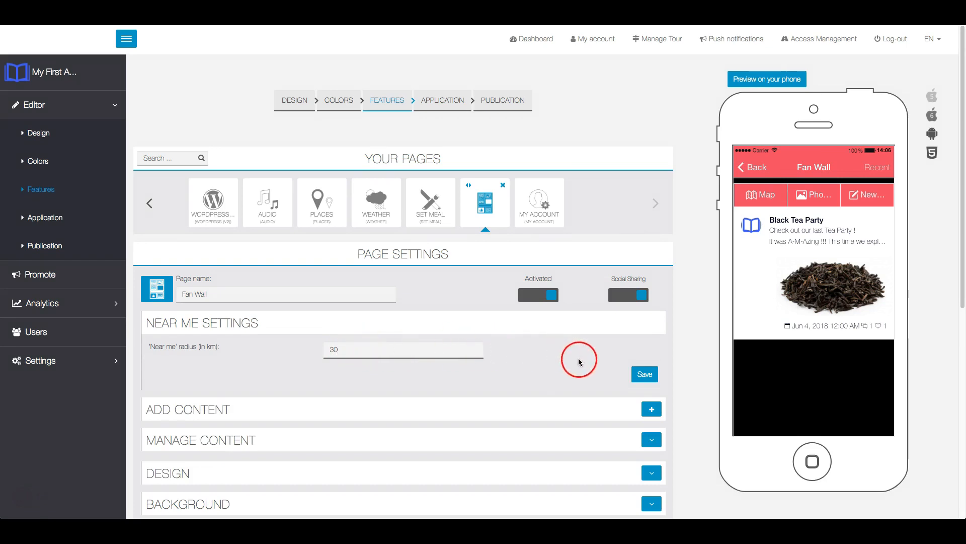
left_click(643, 376)
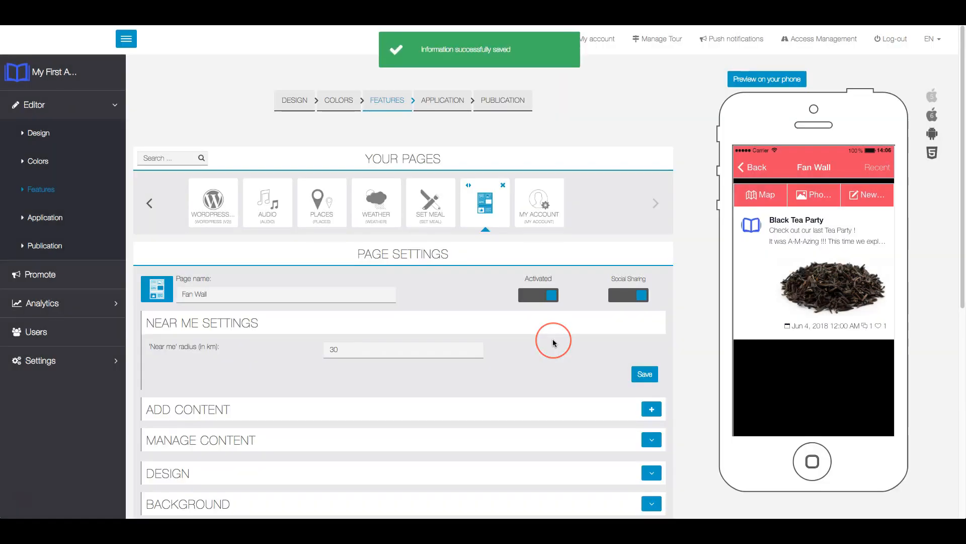
Create a new Fan Wall post titled "My Brunch" with the date 2018-06-05.
scroll(549, 332, "down", 2)
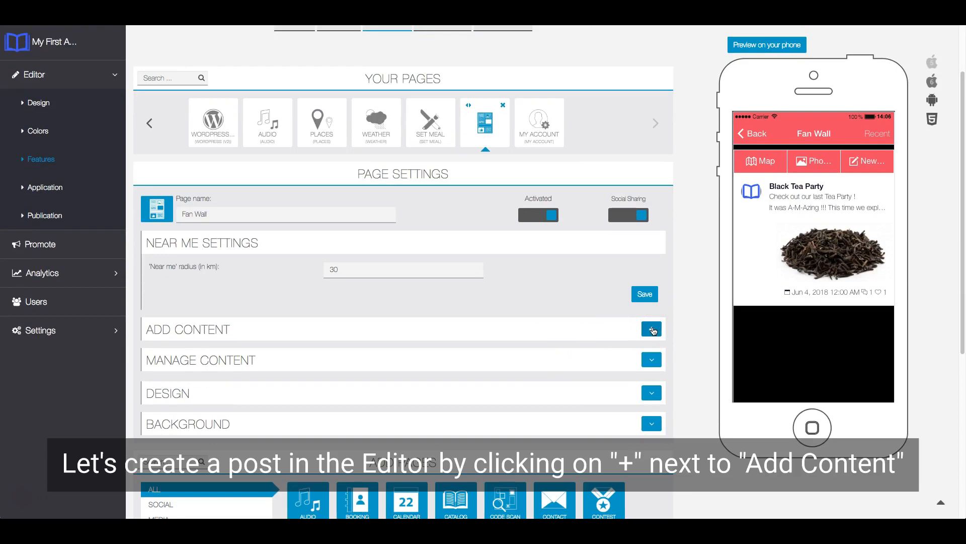
left_click(652, 330)
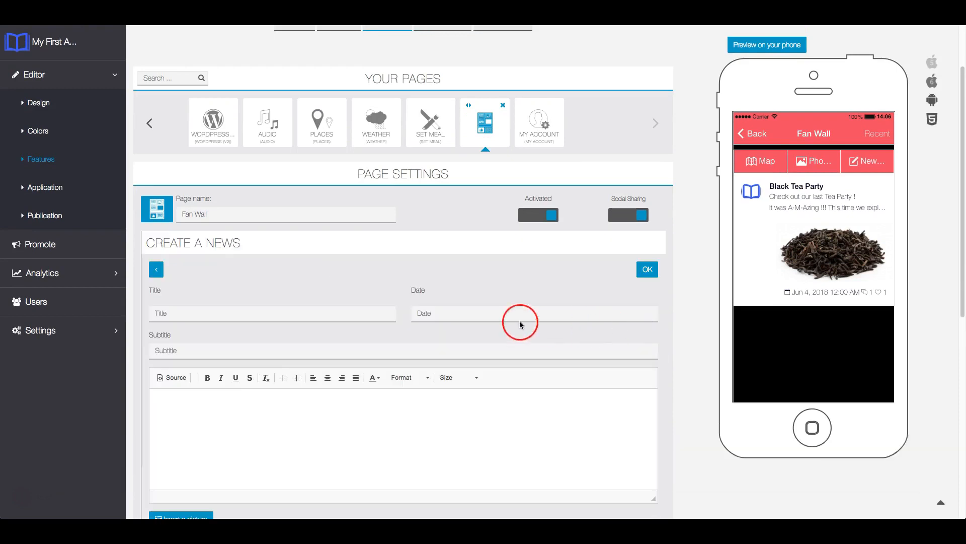
scroll(252, 289, "down", 1)
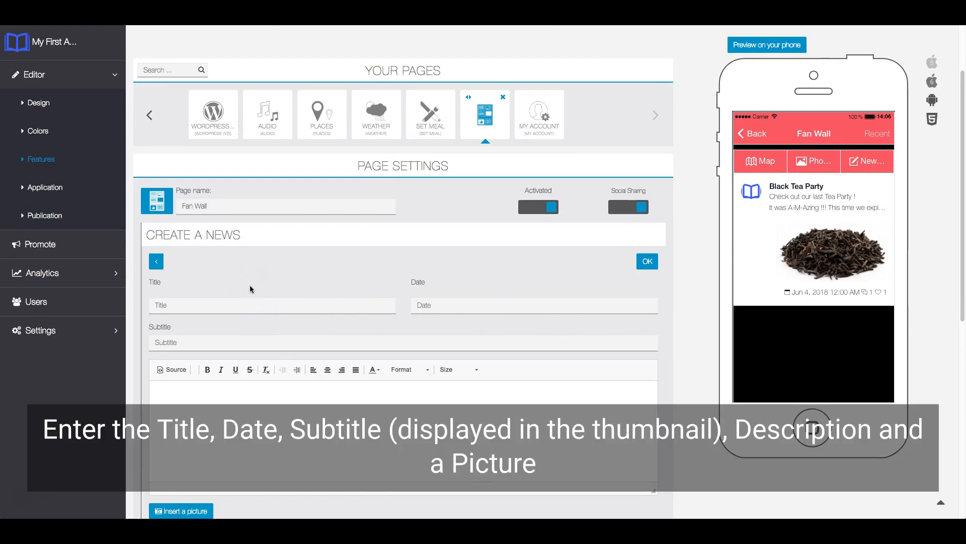
scroll(250, 288, "down", 1)
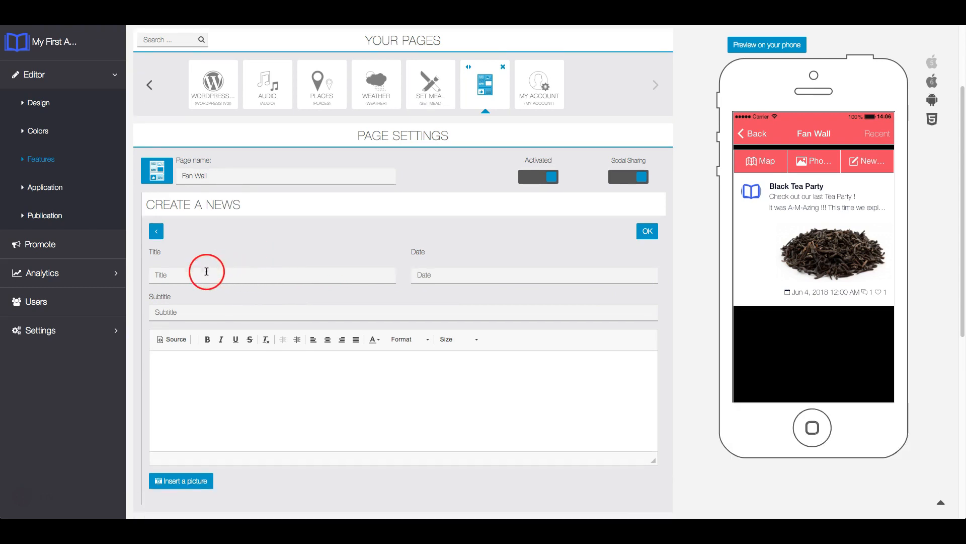
left_click(206, 272)
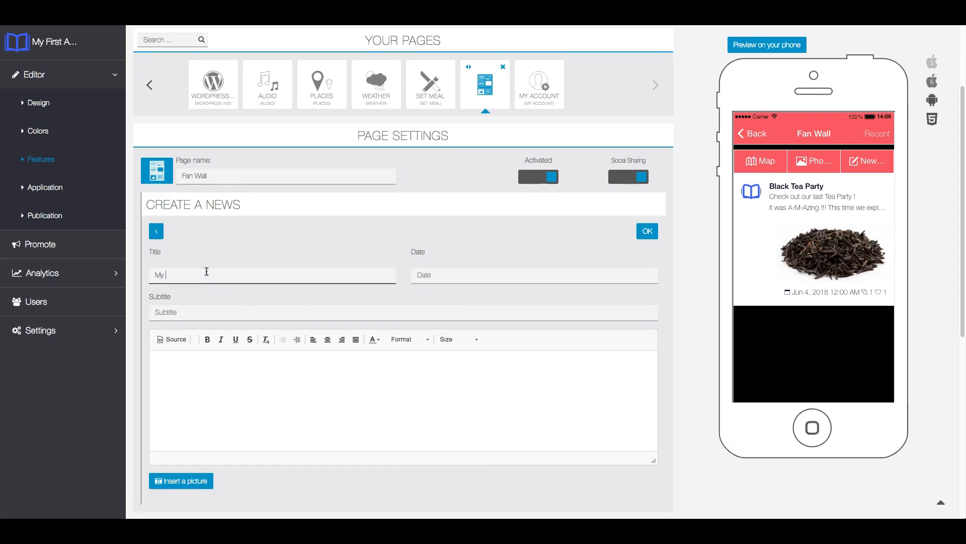
type("My Brunch")
left_click(438, 274)
left_click(444, 343)
Give the new post the subtitle "Check out my today's Brunch !".
left_click(211, 313)
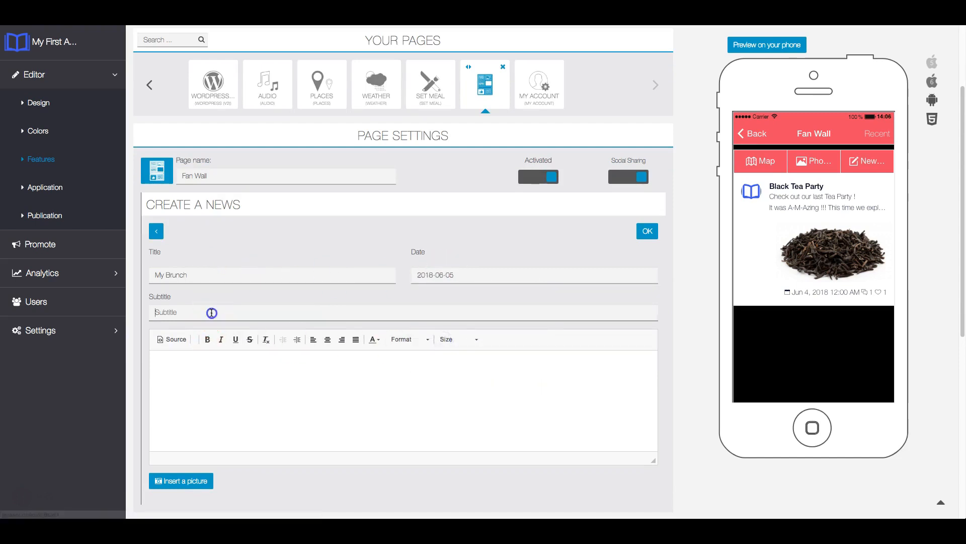
type("Check out my Bru")
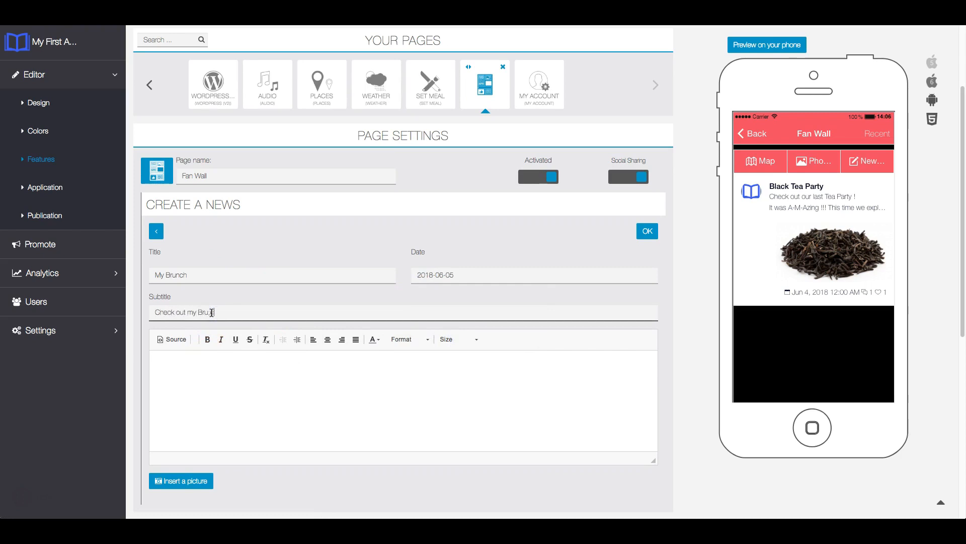
key("BackSpace")
type("oday's")
Write the post's description as "Chocolatine, croissant, delicatessen, fruits etc ....".
scroll(262, 315, "down", 1)
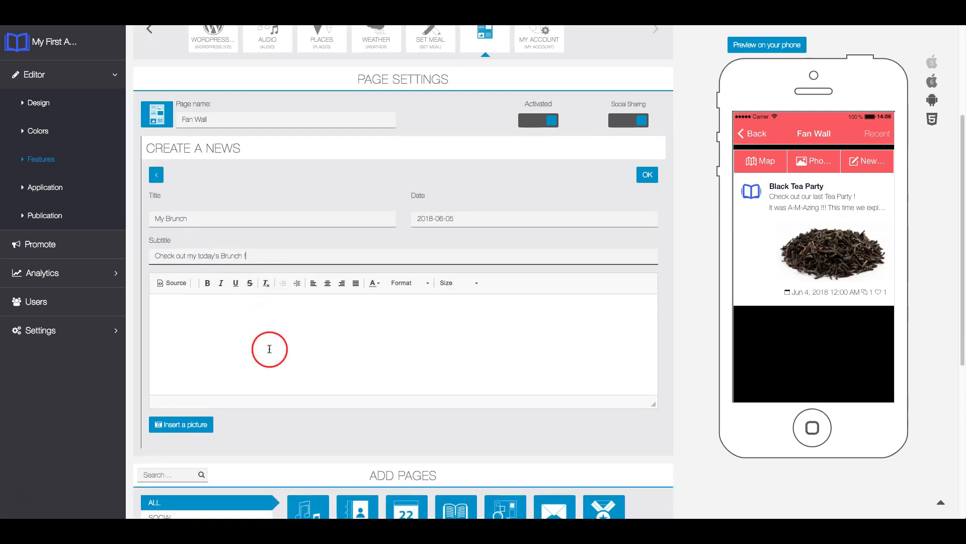
left_click(270, 345)
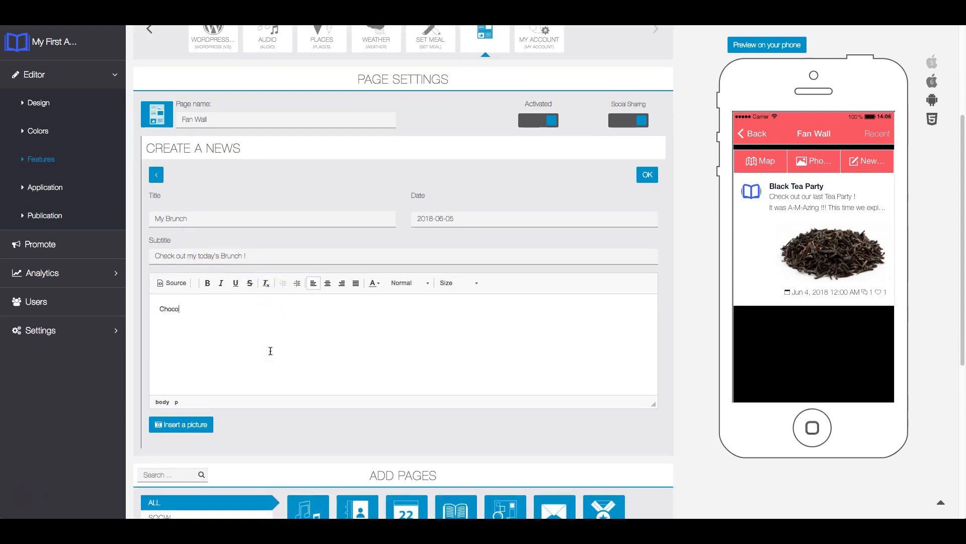
type("Chocolatine, croissant,")
left_click(267, 350)
type("delicatessen, fruits etc")
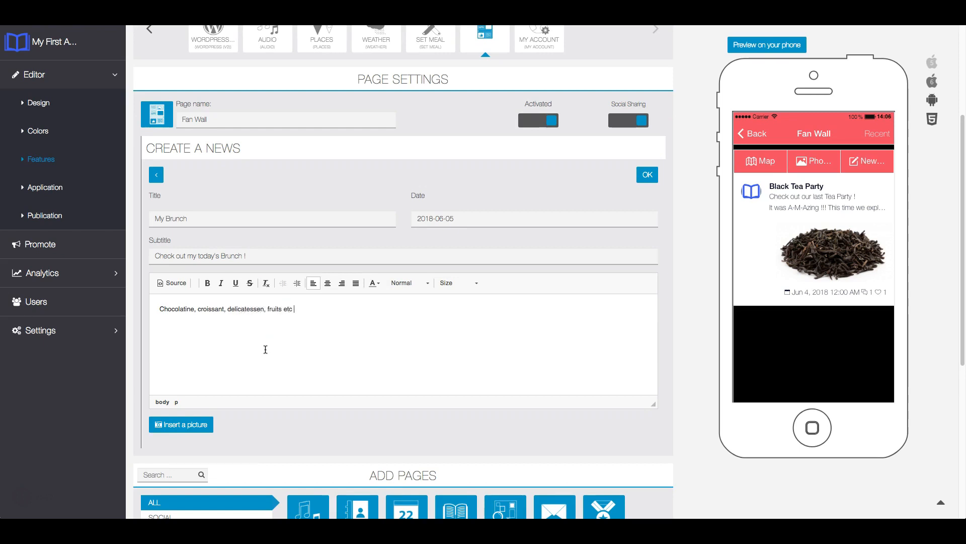
type(" ....")
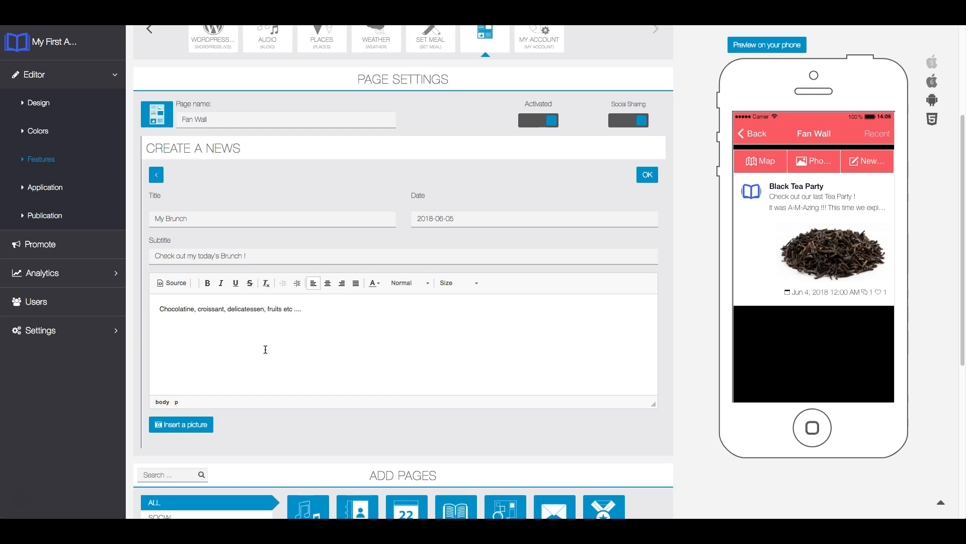
Insert Brunch.jpg from the Desktop with the crop area moved slightly below the picture's upper edge, and save the post.
left_click(196, 428)
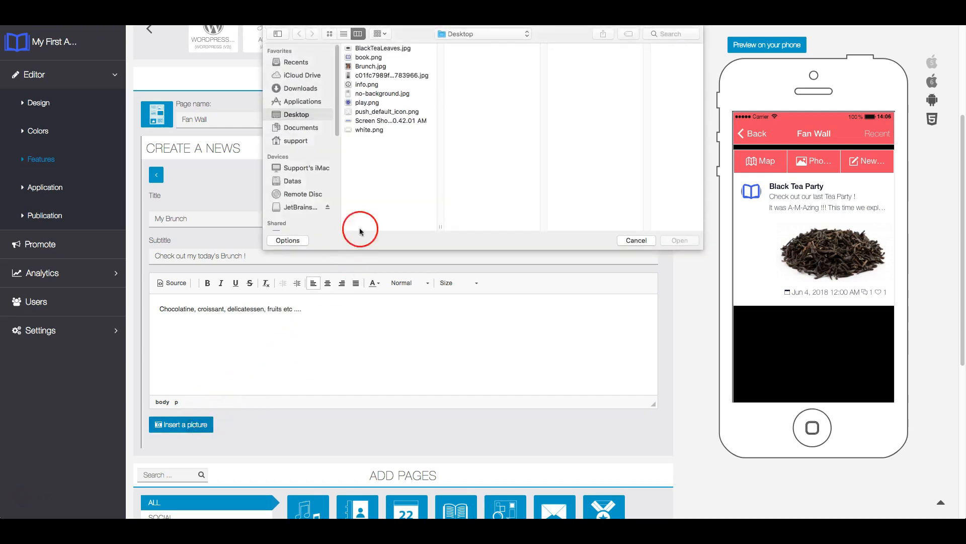
left_click(370, 66)
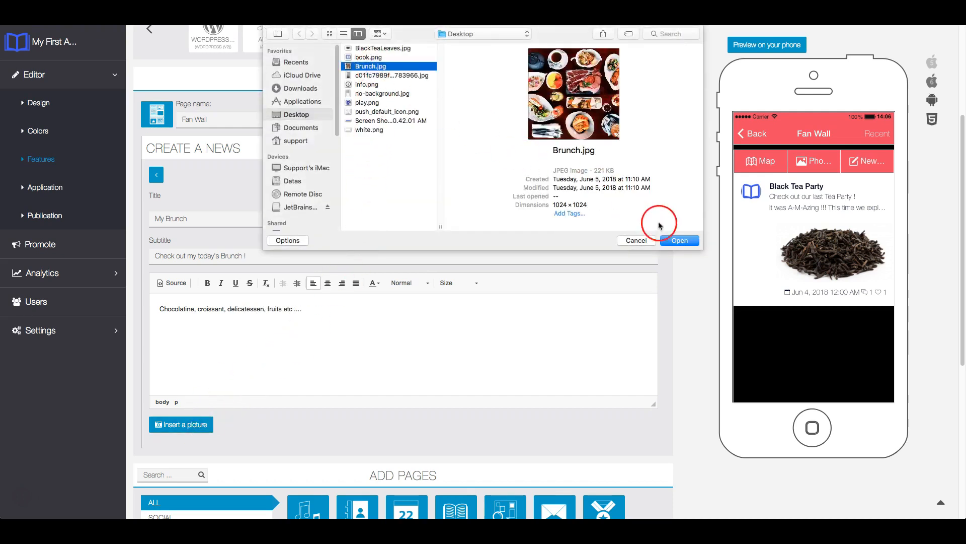
left_click(679, 240)
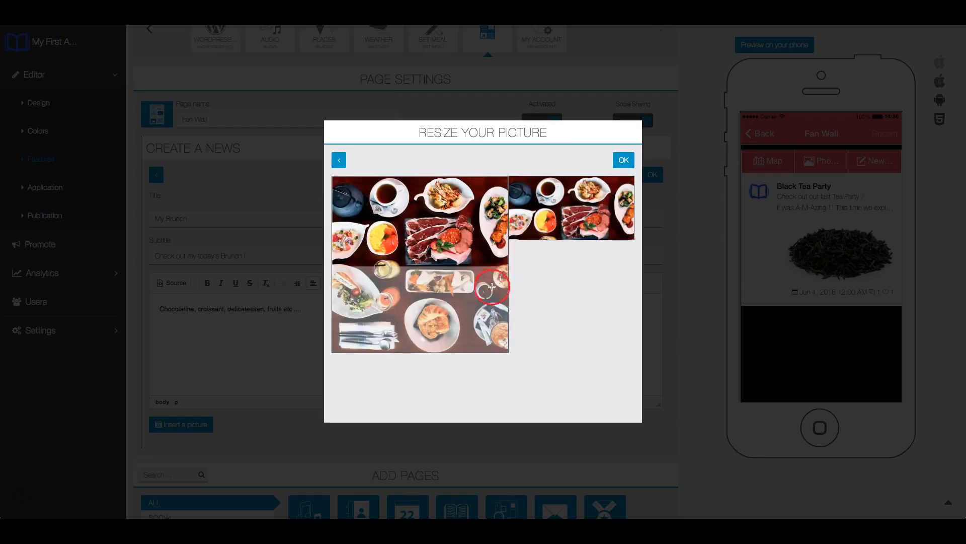
left_click_drag(445, 253, 445, 256)
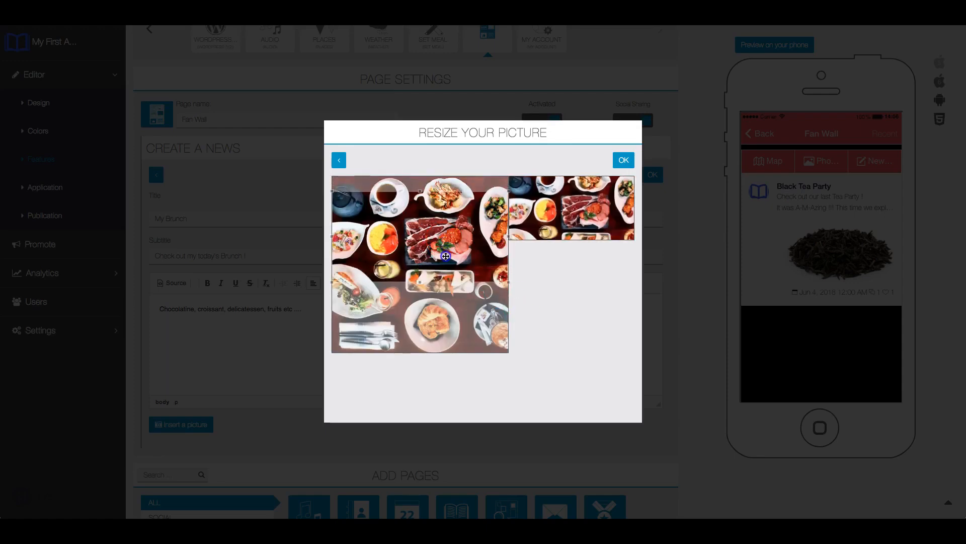
left_click(624, 160)
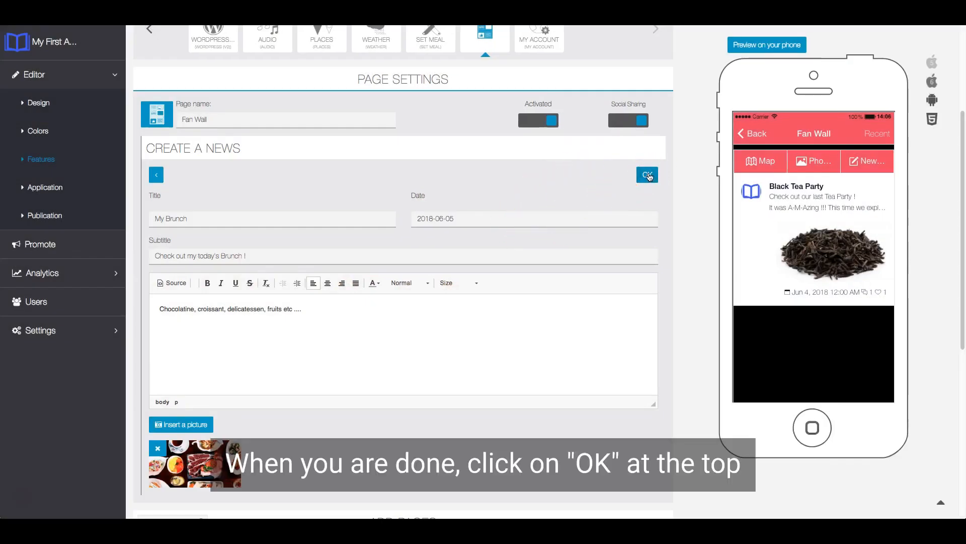
left_click(648, 174)
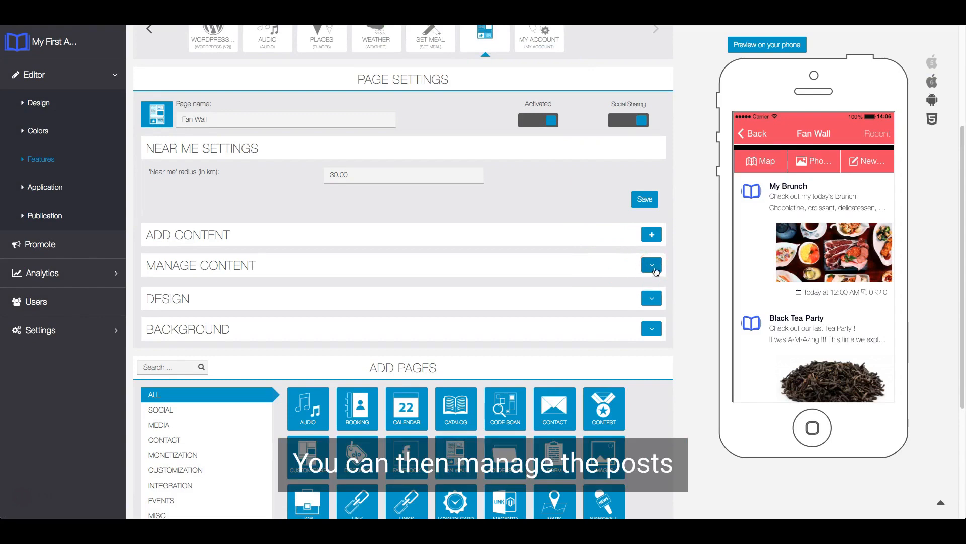
Open the list of existing posts and inspect the publishing details of the Black Tea Party post.
left_click(654, 271)
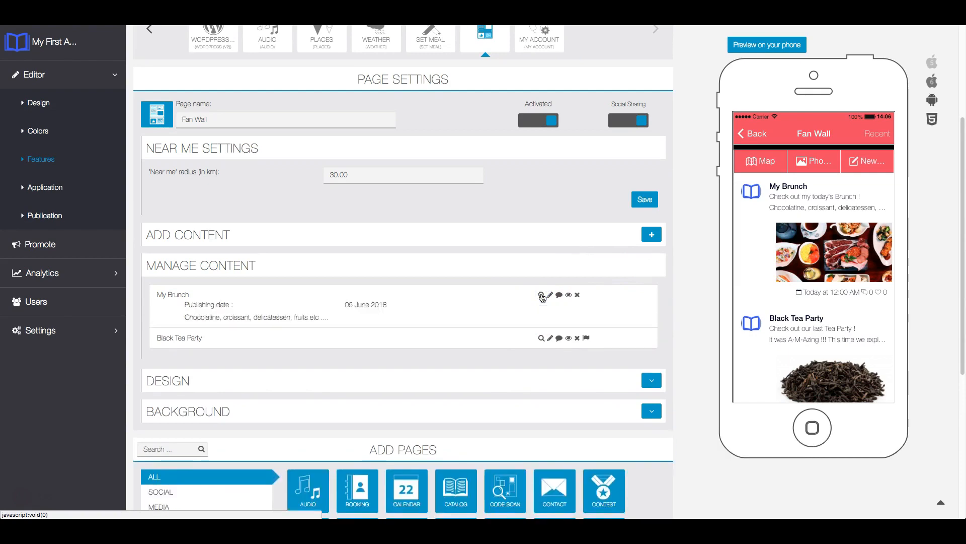
left_click(542, 316)
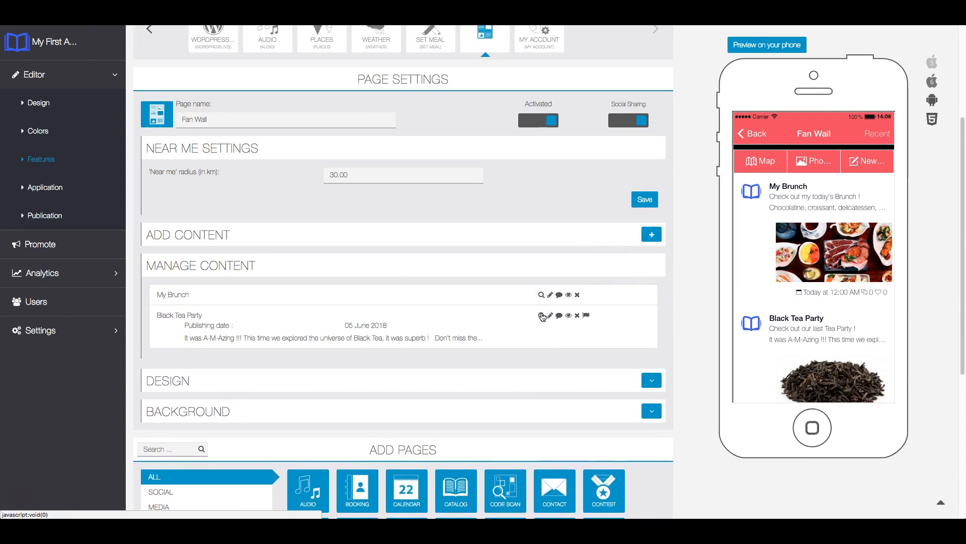
left_click(542, 316)
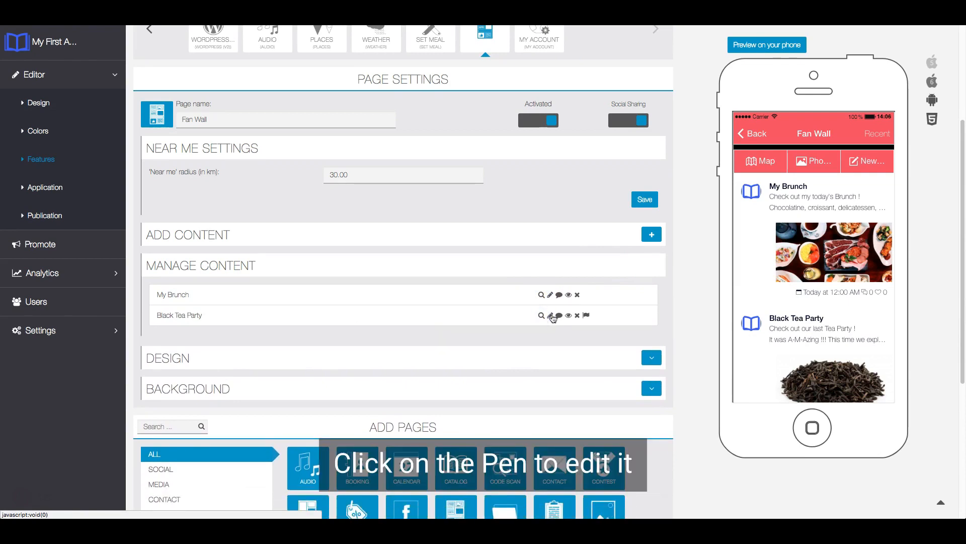
Review the Black Tea Party post's editing form and its customers' comments, and return to the page settings.
left_click(551, 315)
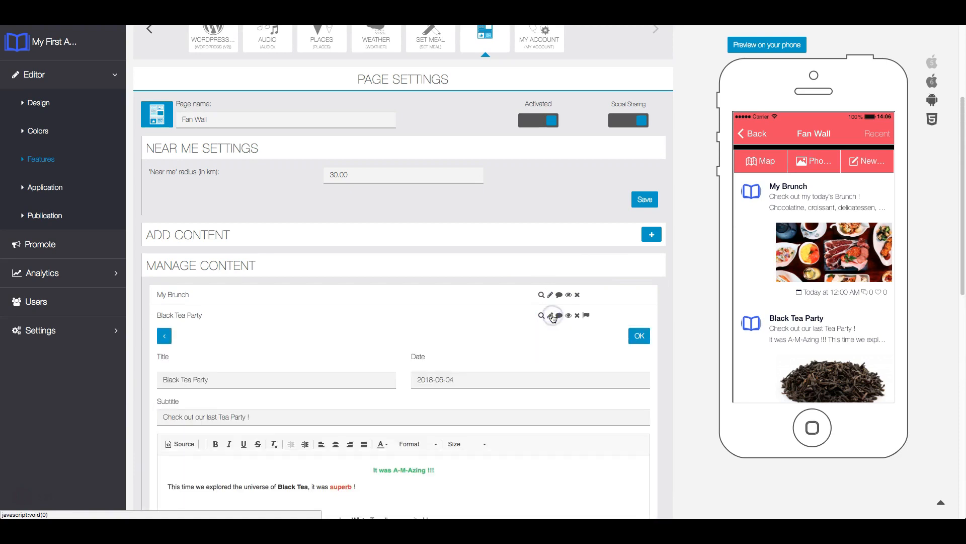
scroll(483, 315, "down", 3)
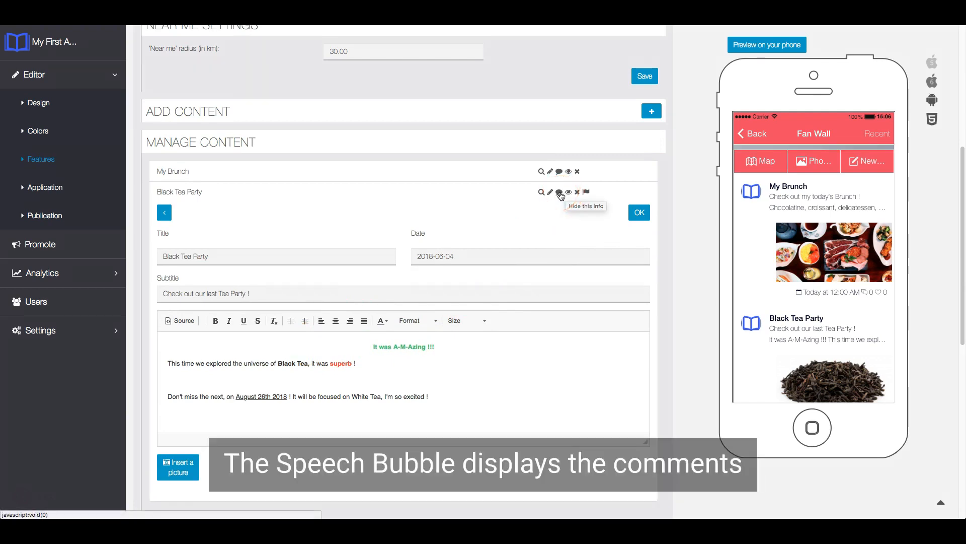
left_click(559, 193)
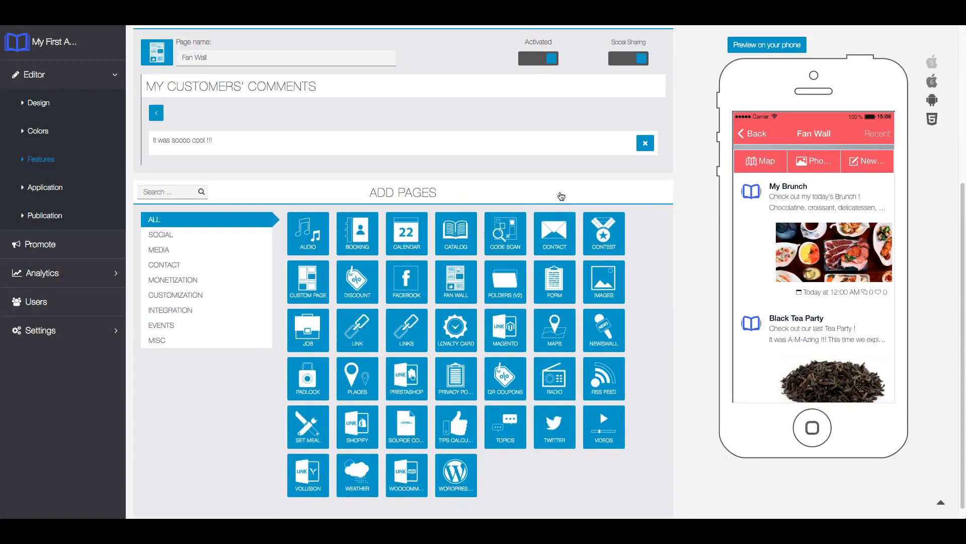
left_click(158, 112)
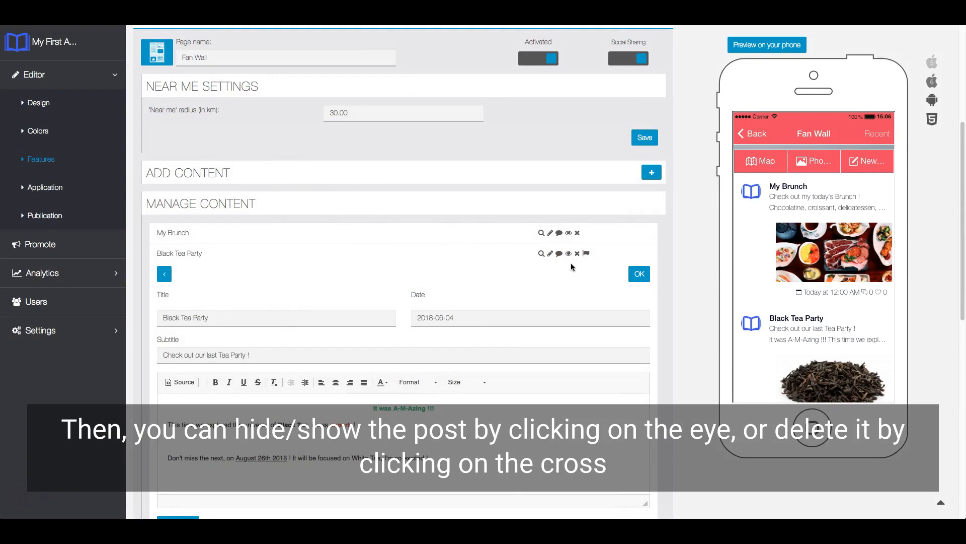
Hide the Black Tea Party post from the Fan Wall and show it again.
left_click(569, 254)
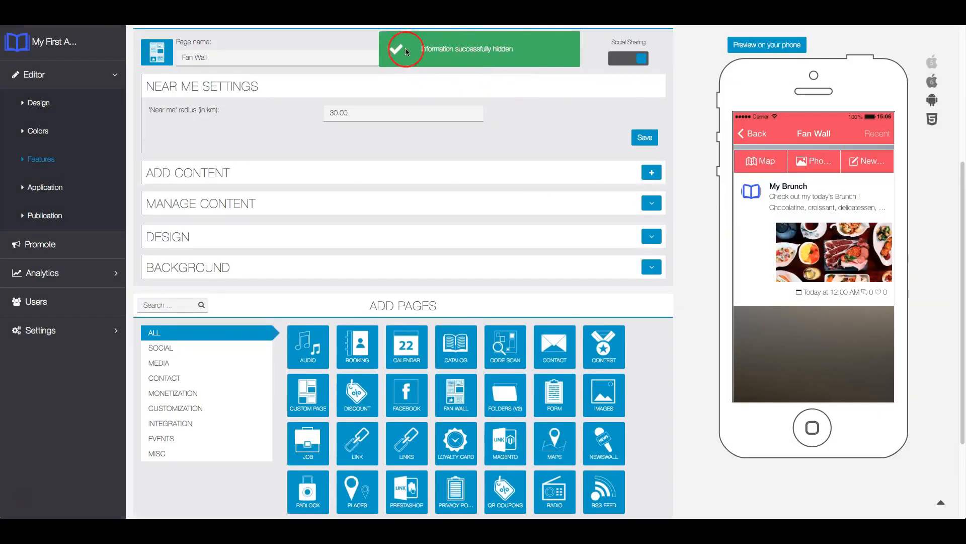
left_click(661, 201)
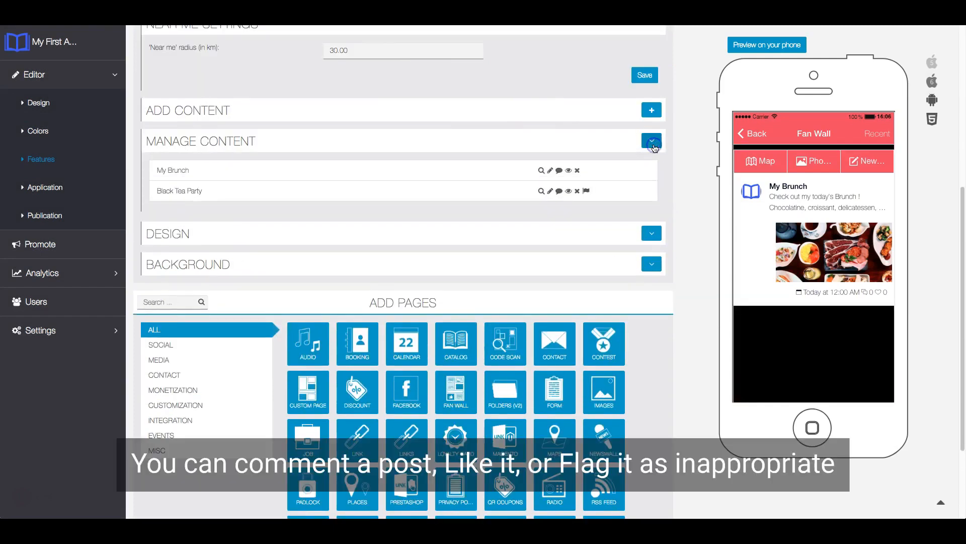
left_click(569, 190)
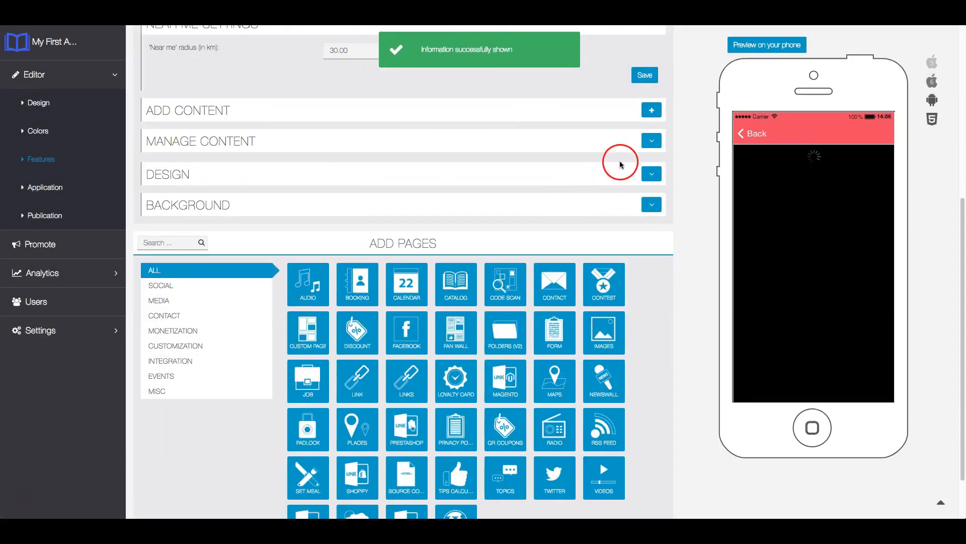
Delete the My Brunch post from the Fan Wall's managed content and reopen the post list.
left_click(650, 141)
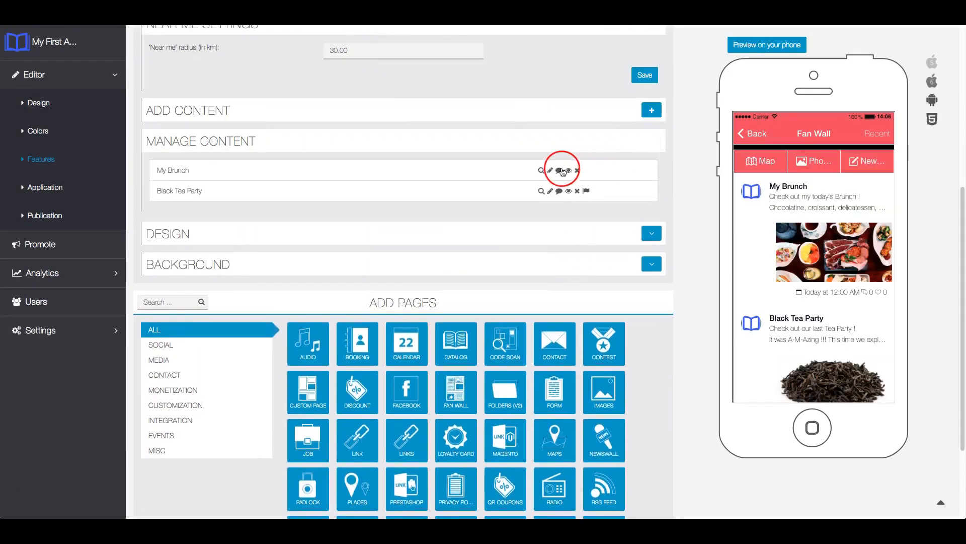
left_click(577, 171)
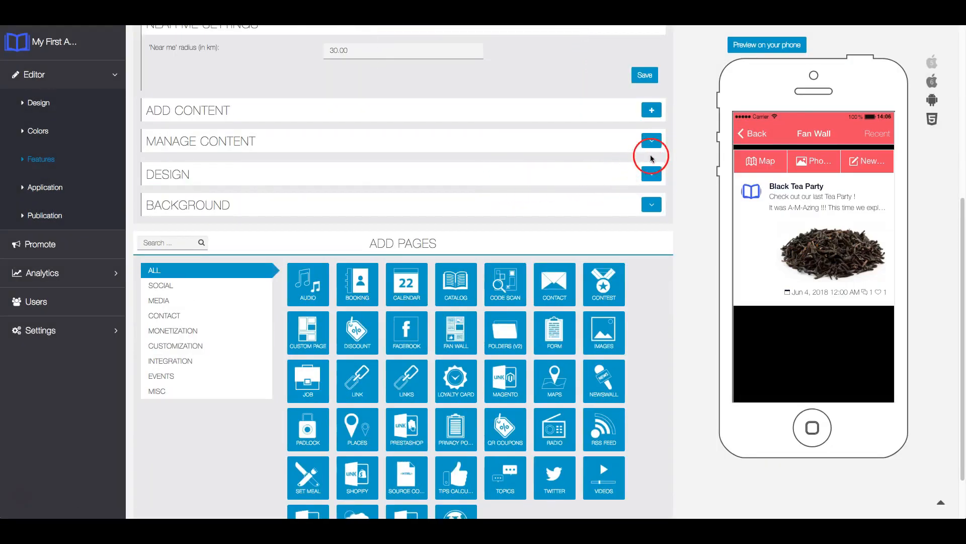
left_click(654, 145)
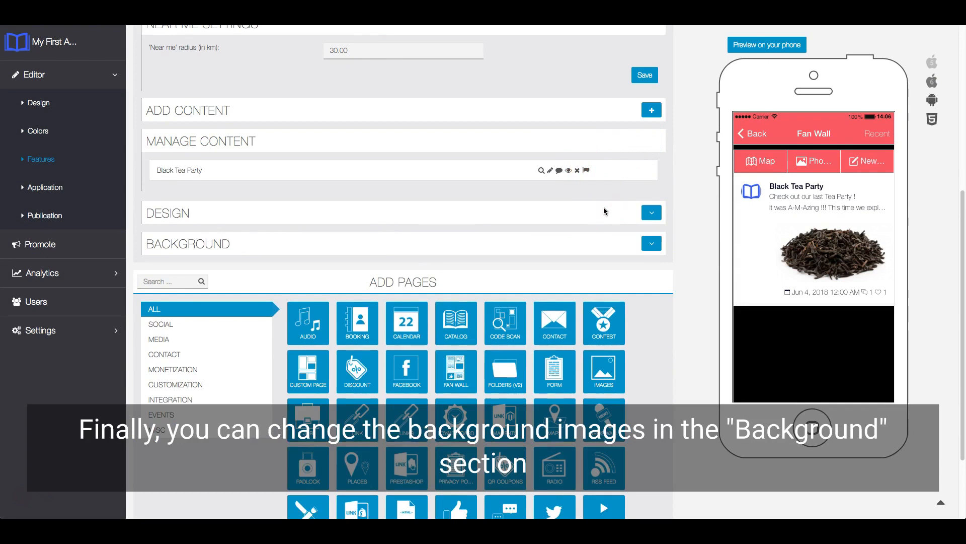
Set c01fc7989fc3ef57a1bef7512f783966.jpg from the Desktop as the Fan Wall's portrait background image and save the background settings.
left_click(652, 243)
left_click(470, 278)
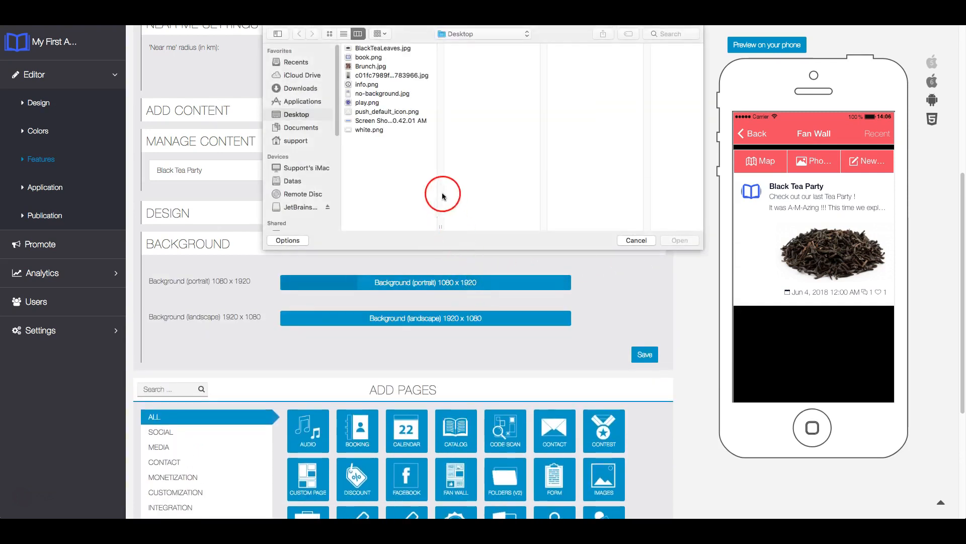
left_click(401, 77)
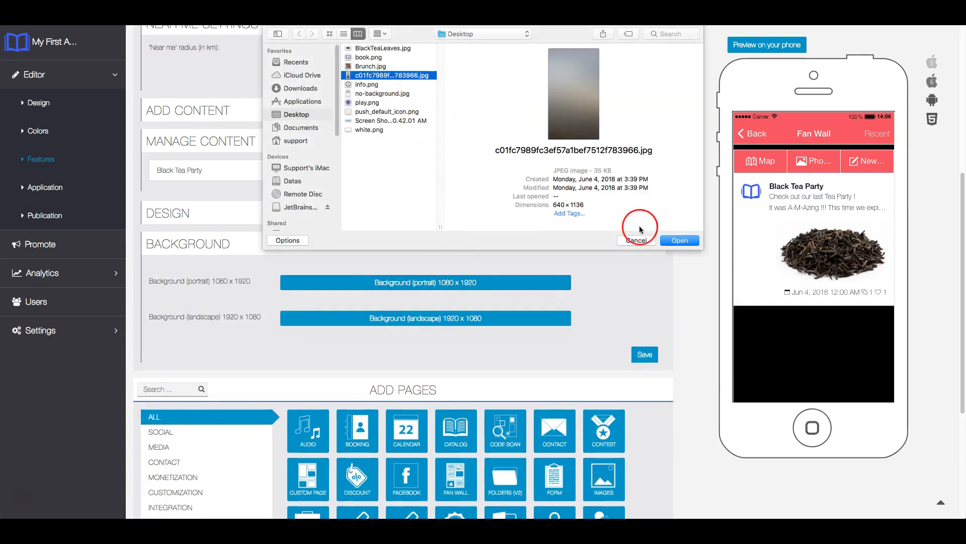
left_click(679, 240)
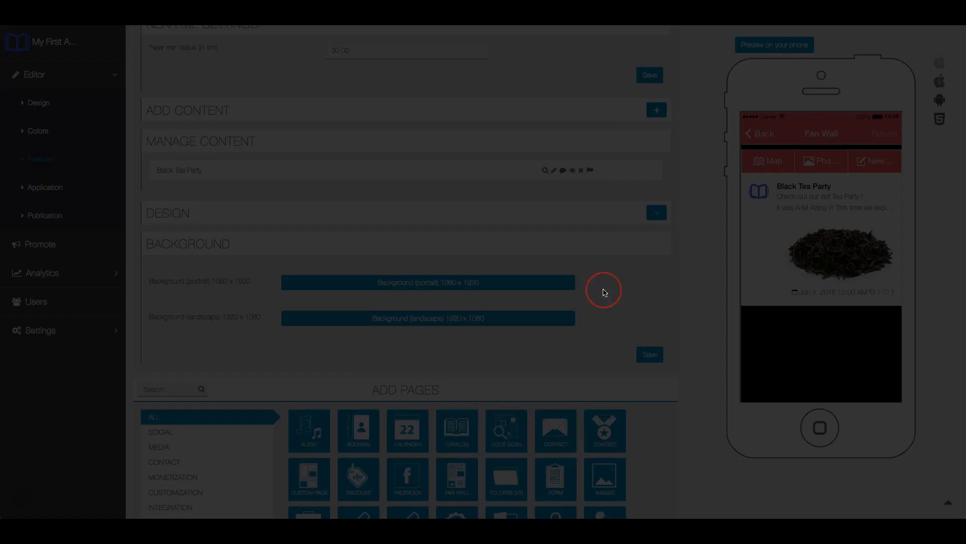
left_click(585, 160)
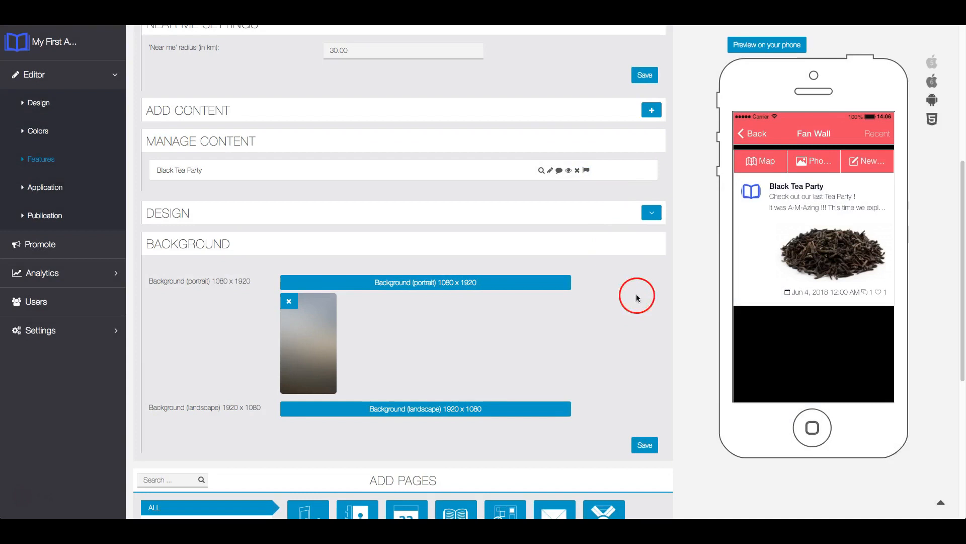
left_click(644, 443)
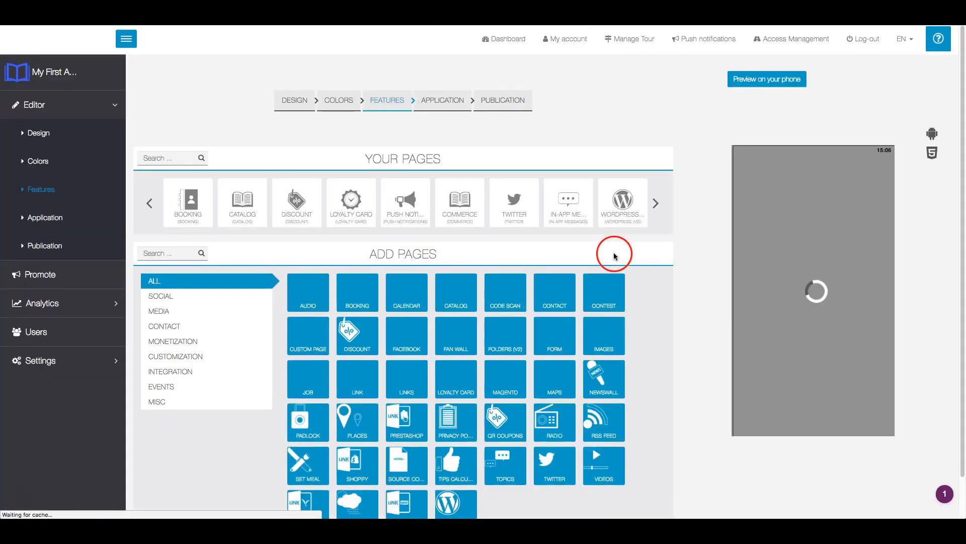
Block the site's request to store files on the device and open the Fan Wall page from the app's existing pages.
left_click(655, 203)
scroll(652, 207, "down", 2)
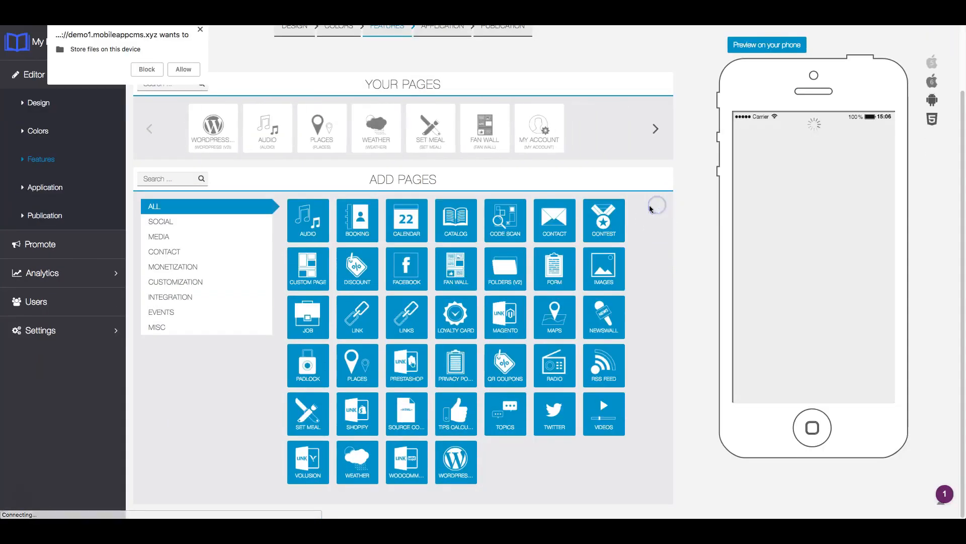
left_click(147, 70)
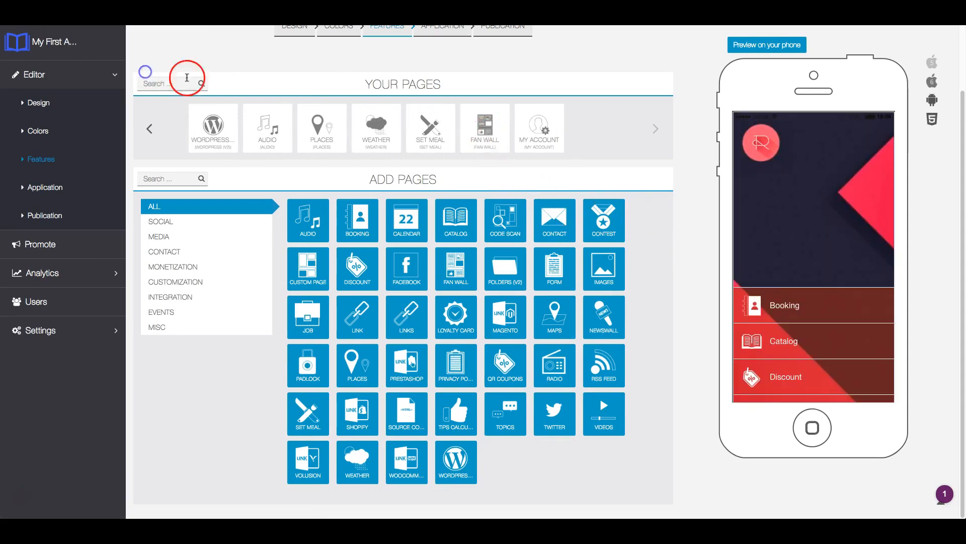
left_click(484, 128)
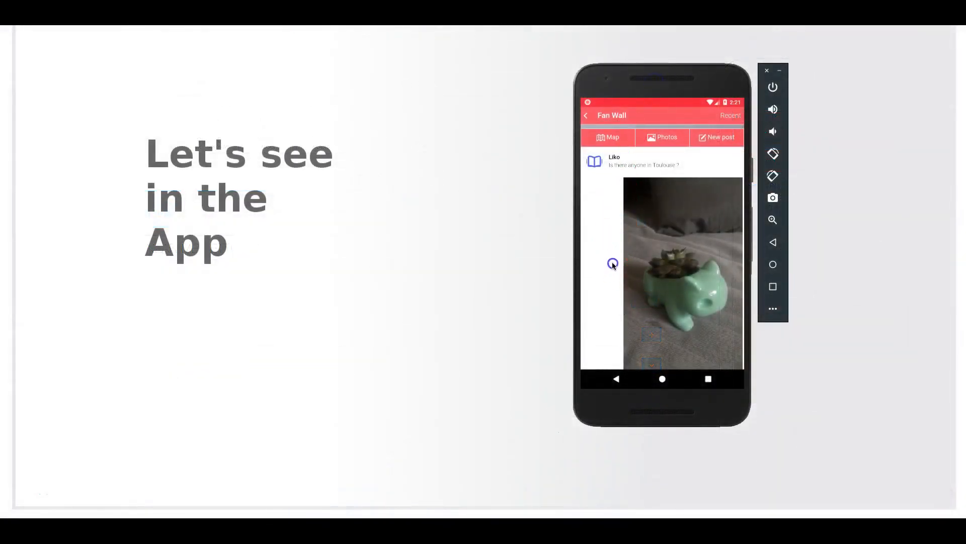
Switch to the app in the Android emulator and browse the recent posts on the Fan Wall.
left_click_drag(613, 265, 609, 180)
left_click_drag(613, 292, 604, 270)
left_click_drag(611, 190, 610, 243)
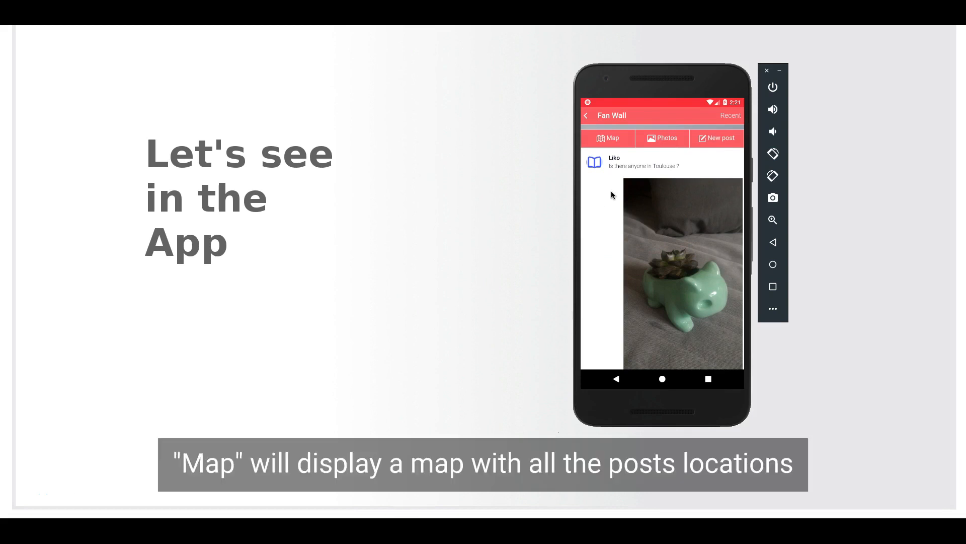
Open the Fan Wall's map of post locations and zoom out to view the area around the post's marker.
left_click(611, 137)
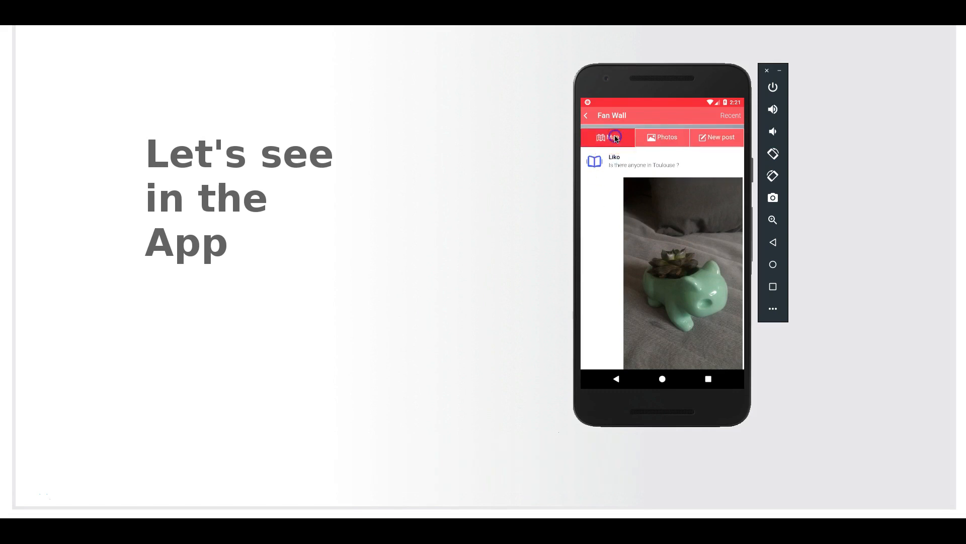
left_click(735, 354)
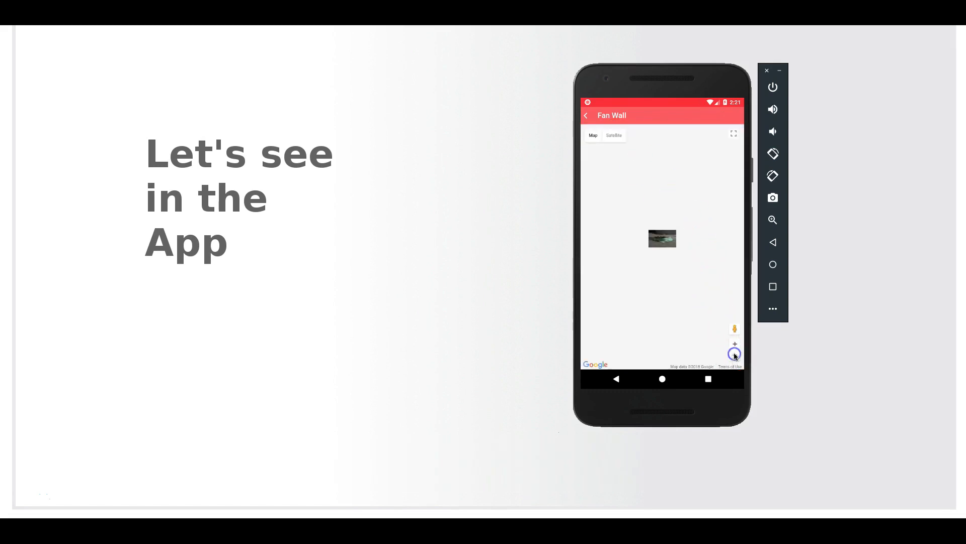
left_click(735, 354)
left_click(735, 354)
left_click(735, 354)
left_click(735, 355)
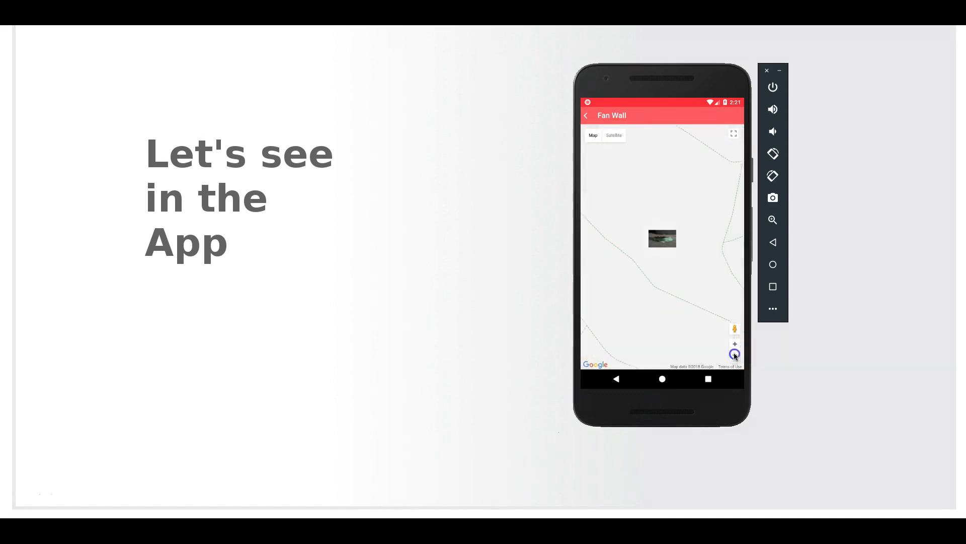
left_click(735, 355)
left_click(735, 354)
left_click(735, 355)
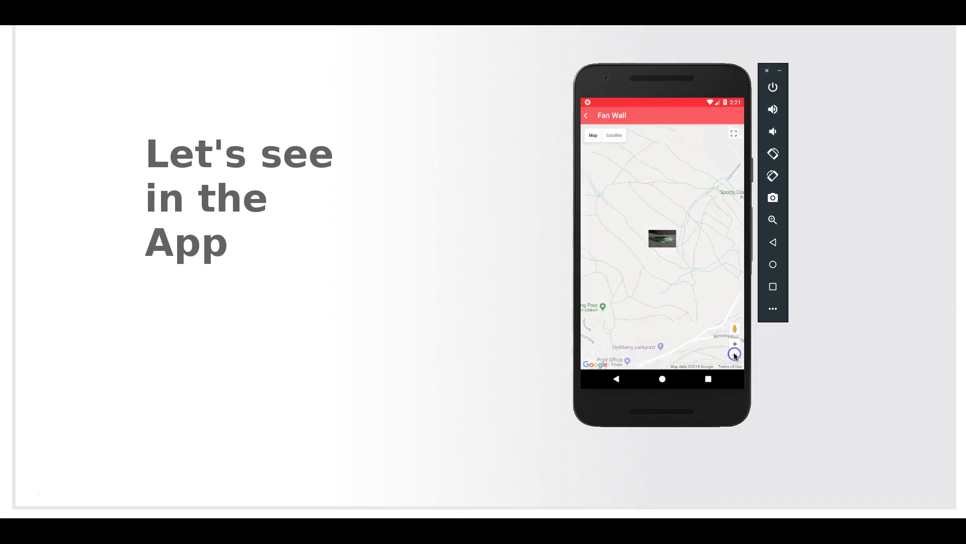